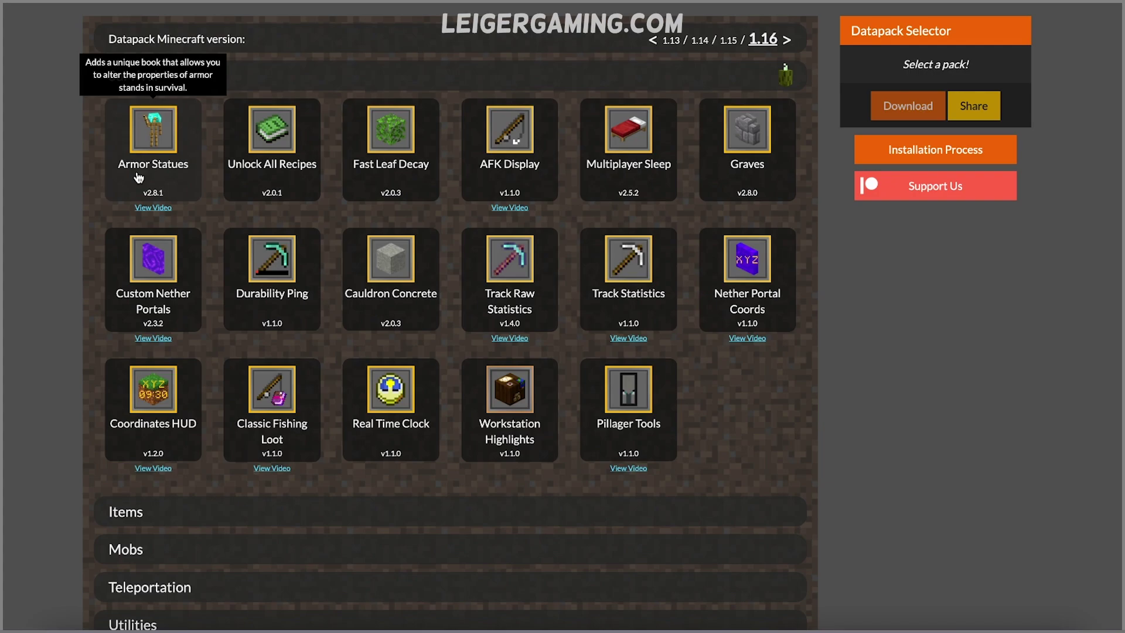
Add Armor Statues, Track Raw Statistics, Track Statistics and Custom Nether Portals to the Vanilla Tweaks selection
{"action": "left_click", "coordinate": [137, 177]}
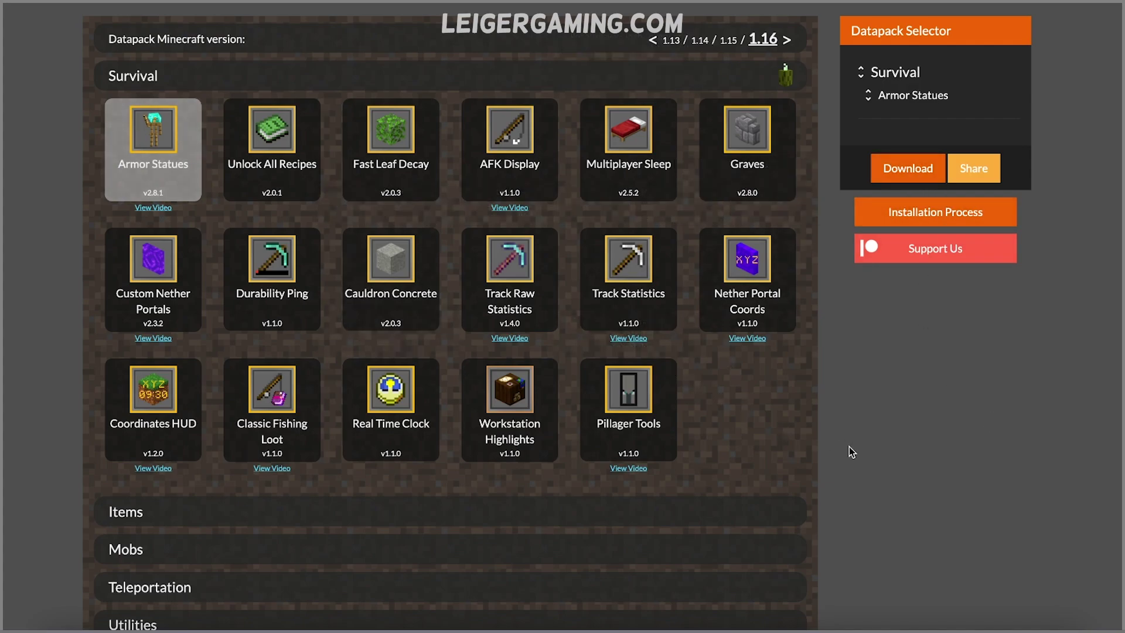
{"action": "left_click", "coordinate": [522, 306]}
{"action": "left_click", "coordinate": [623, 308]}
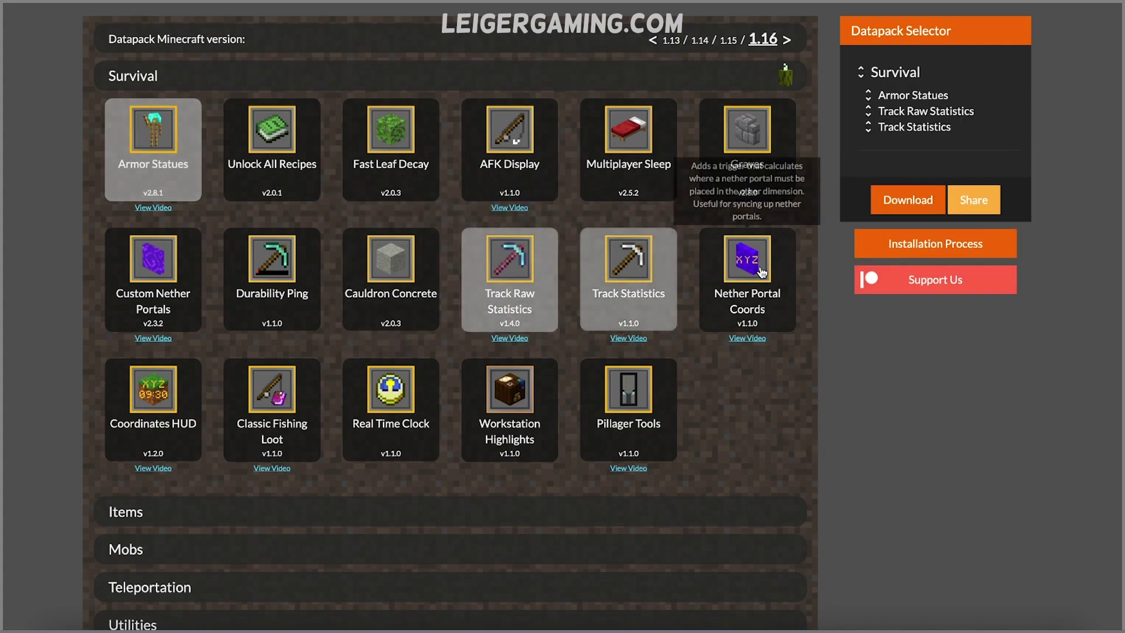
{"action": "left_click", "coordinate": [145, 309]}
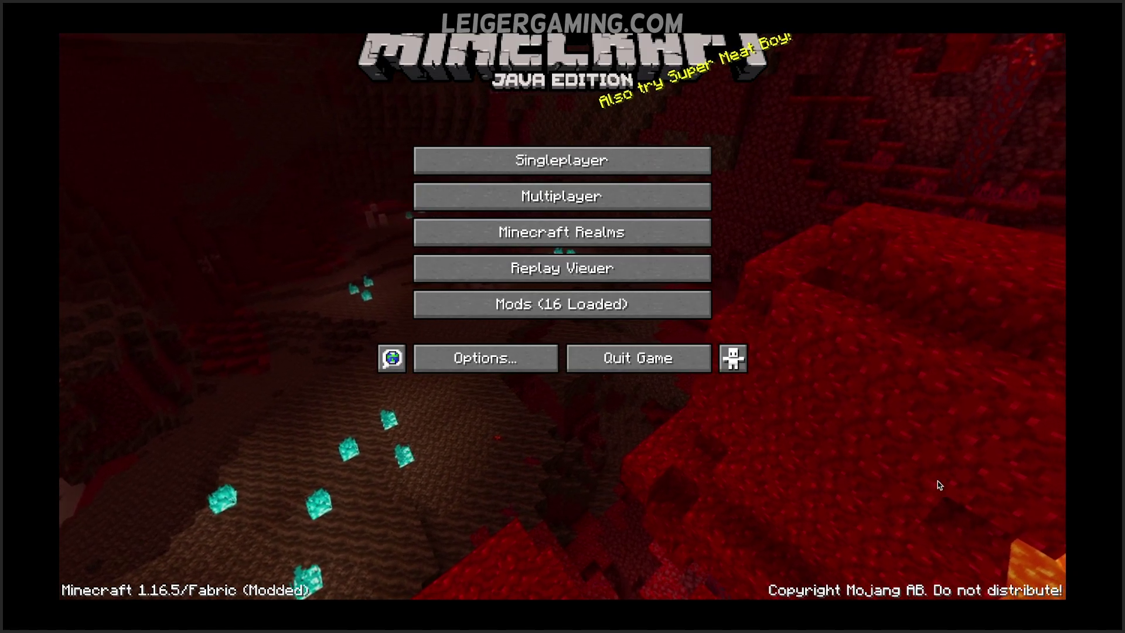
Choose the Creative Testing world under Singleplayer and bring up its Edit World screen
{"action": "left_click", "coordinate": [645, 163]}
{"action": "left_click", "coordinate": [583, 82]}
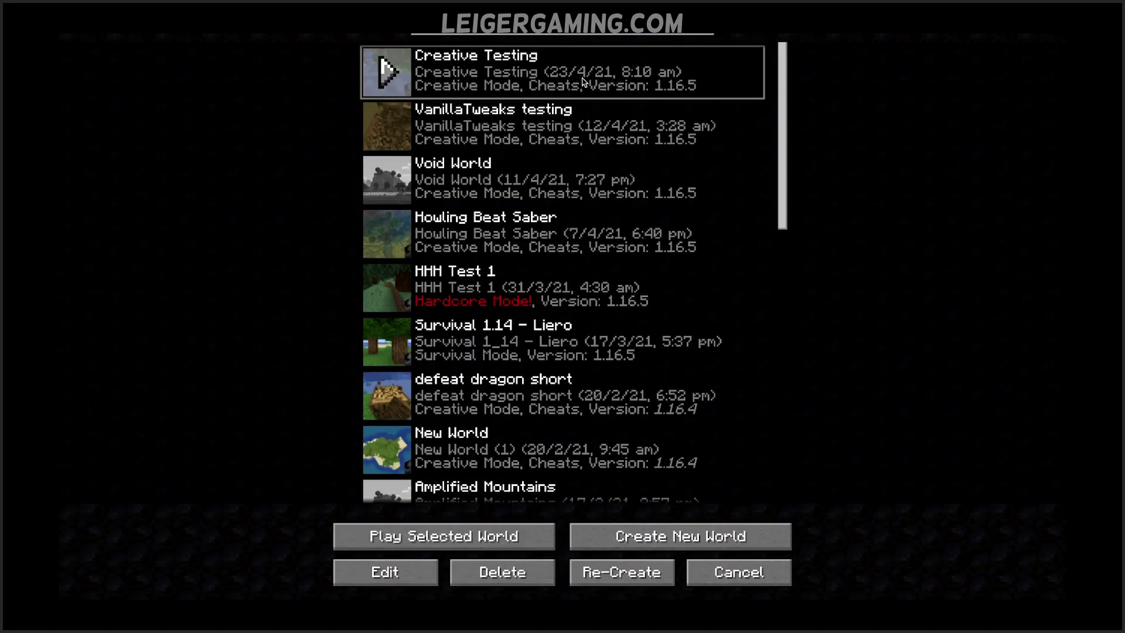
{"action": "left_click", "coordinate": [385, 580]}
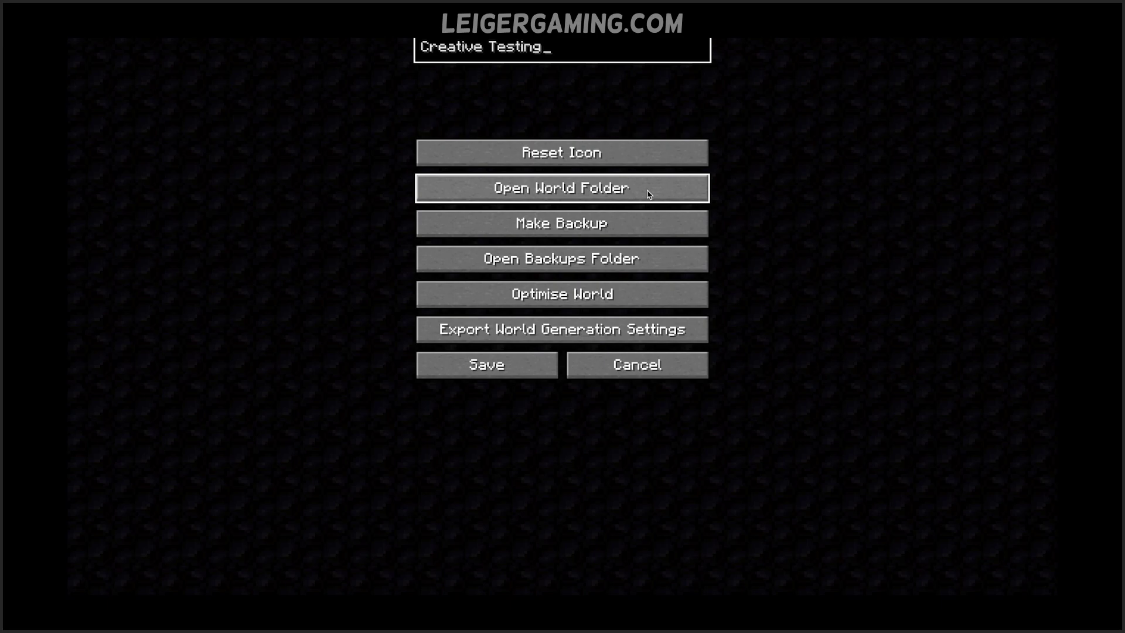
Open Creative Testing's folder on disk, enter datapacks, and drop the VanillaTweaks zip there
{"action": "left_click", "coordinate": [648, 194]}
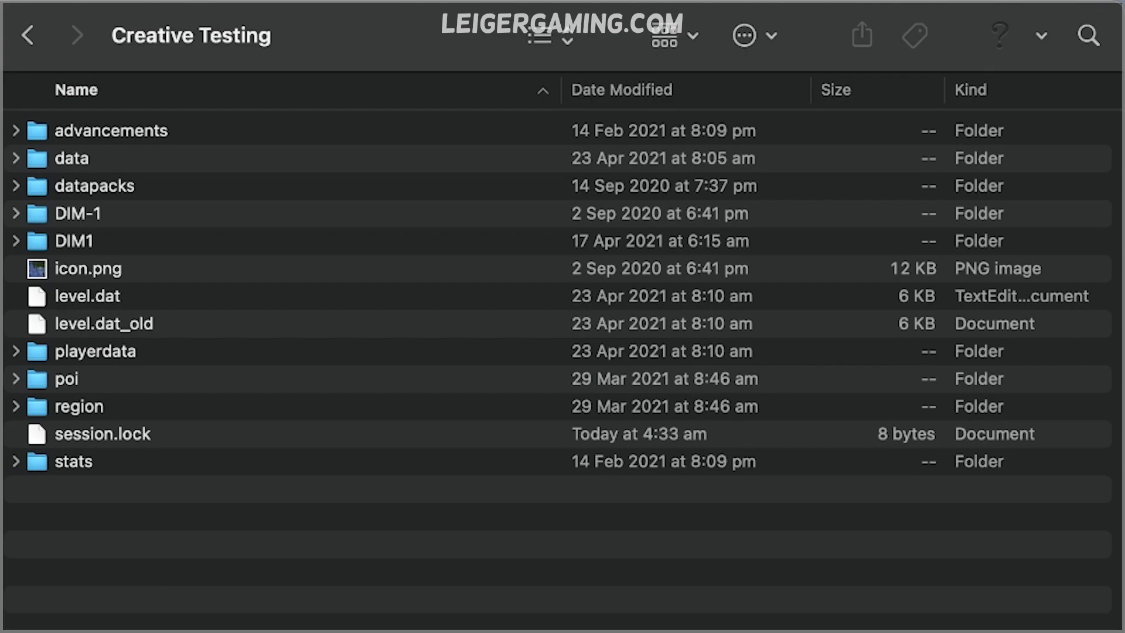
{"action": "left_click", "coordinate": [123, 185]}
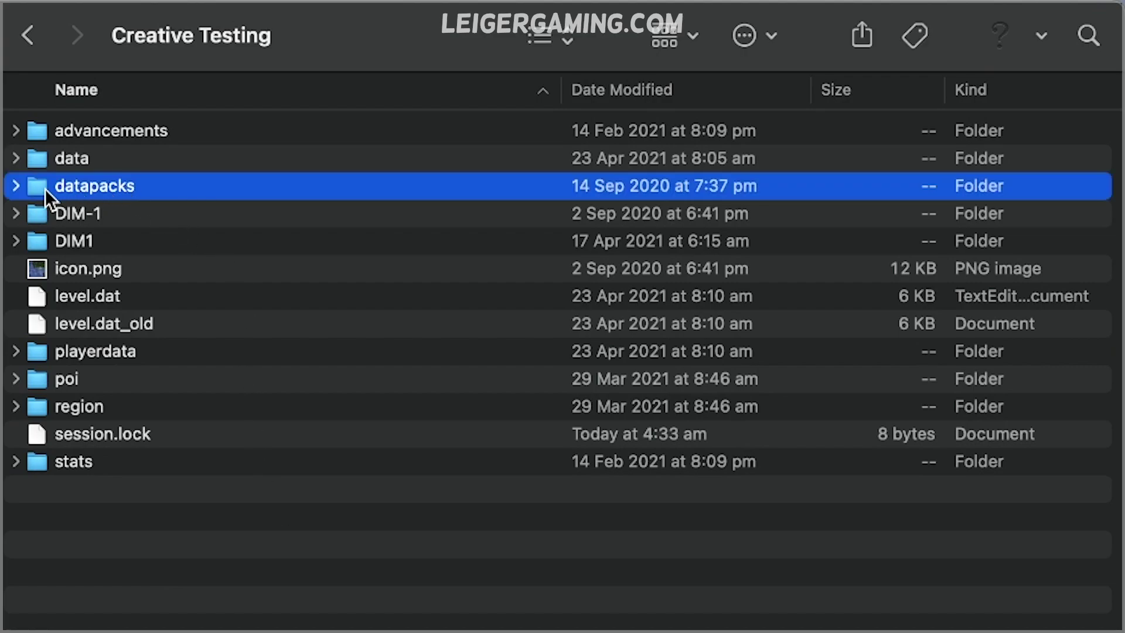
{"action": "double_click", "coordinate": [76, 186]}
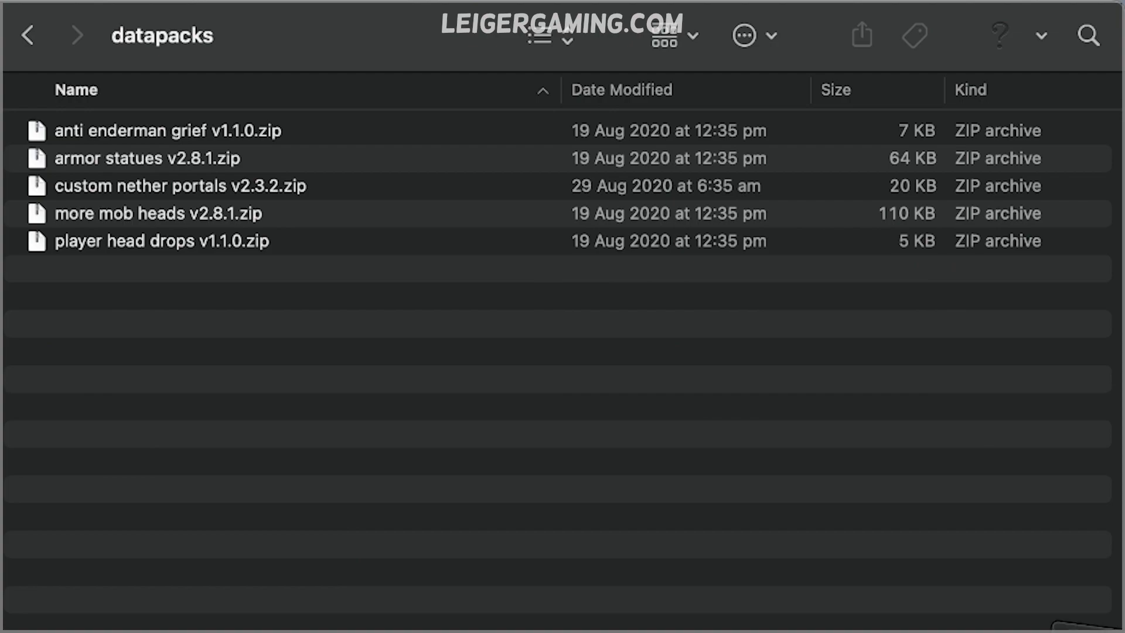
{"action": "left_click_drag", "start_coordinate": [1085, 624], "coordinate": [234, 447]}
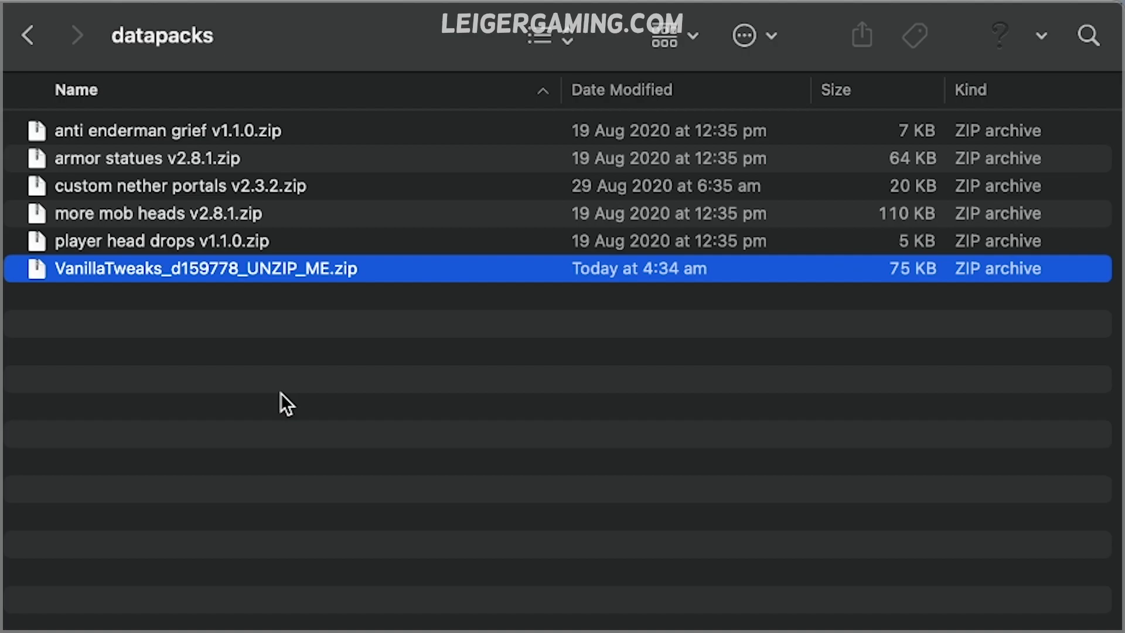
Extract the VanillaTweaks archive and move its four pack zips directly into datapacks
{"action": "double_click", "coordinate": [241, 268]}
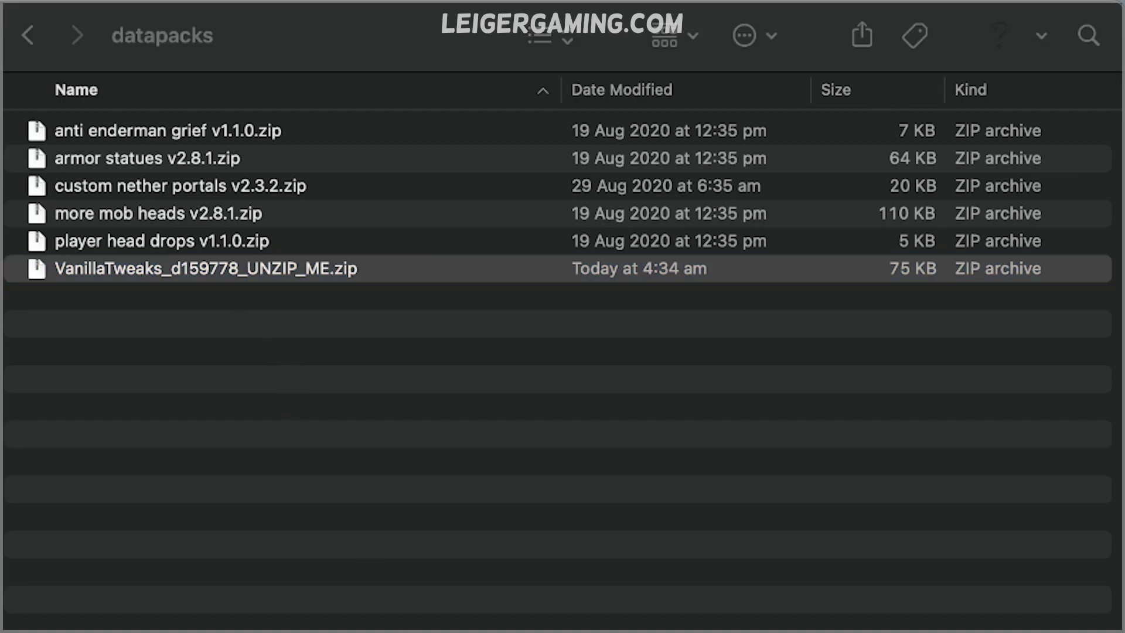
{"action": "left_click", "coordinate": [16, 269]}
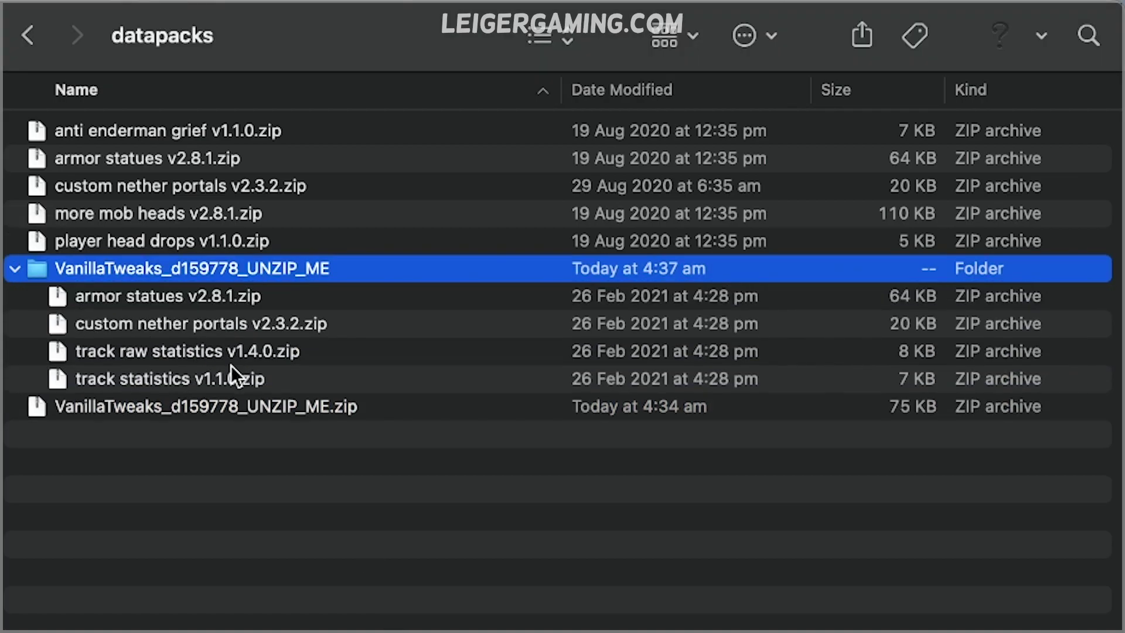
{"action": "left_click", "coordinate": [211, 378]}
{"action": "left_click", "coordinate": [160, 297], "text": "shift"}
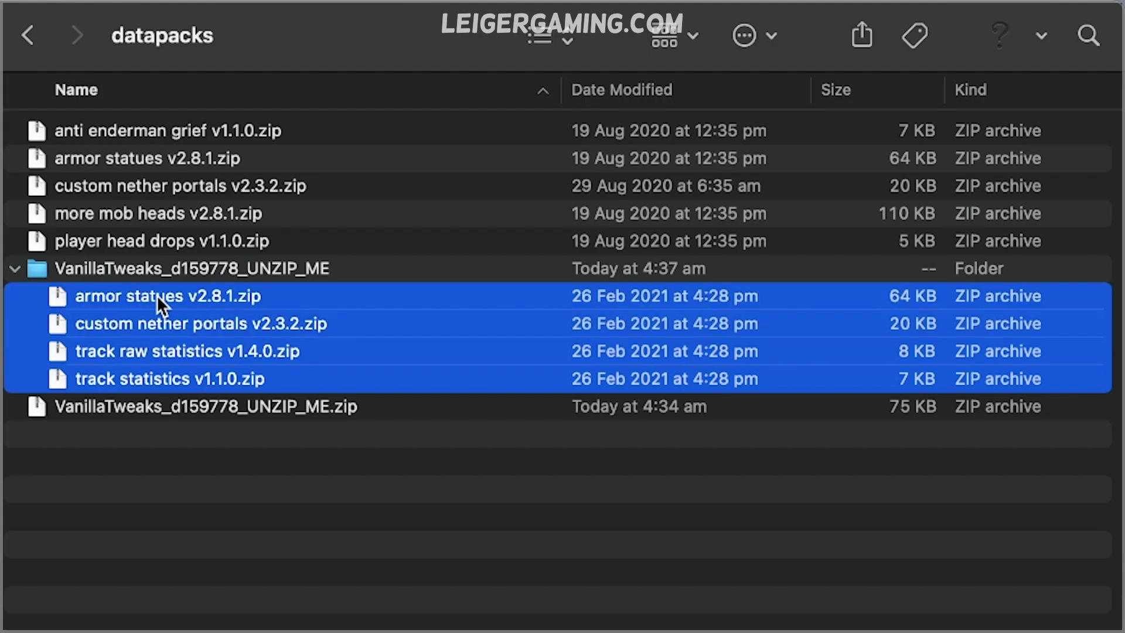
{"action": "left_click_drag", "start_coordinate": [158, 299], "coordinate": [284, 548]}
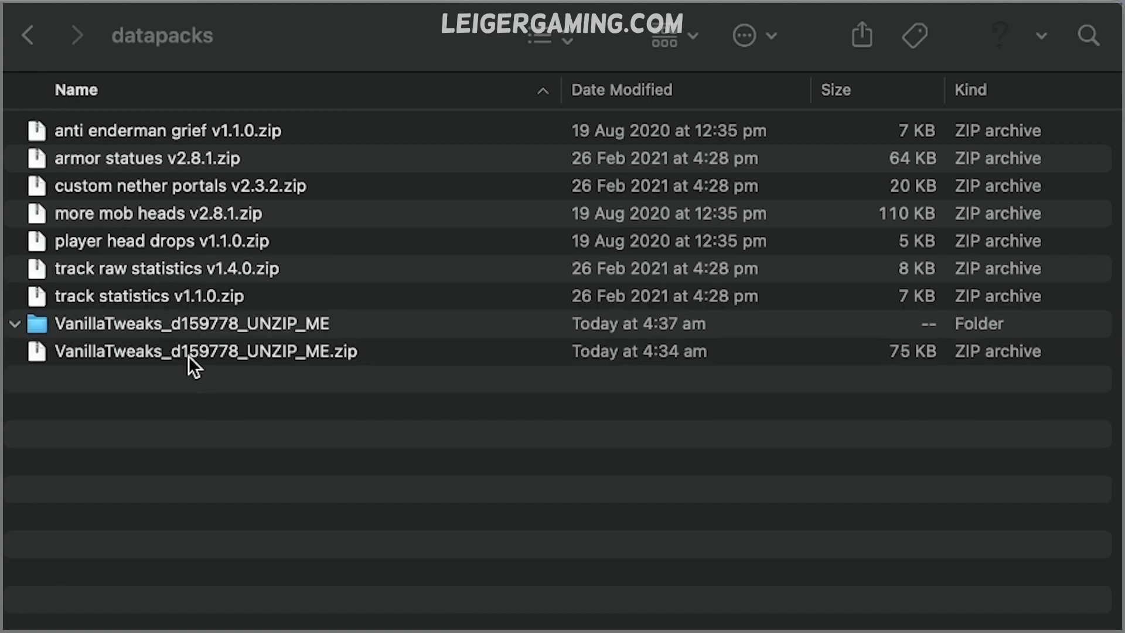
Delete the leftover VanillaTweaks zip and extracted folder, leaving seven pack zips
{"action": "left_click", "coordinate": [200, 347]}
{"action": "left_click", "coordinate": [197, 325], "text": "shift"}
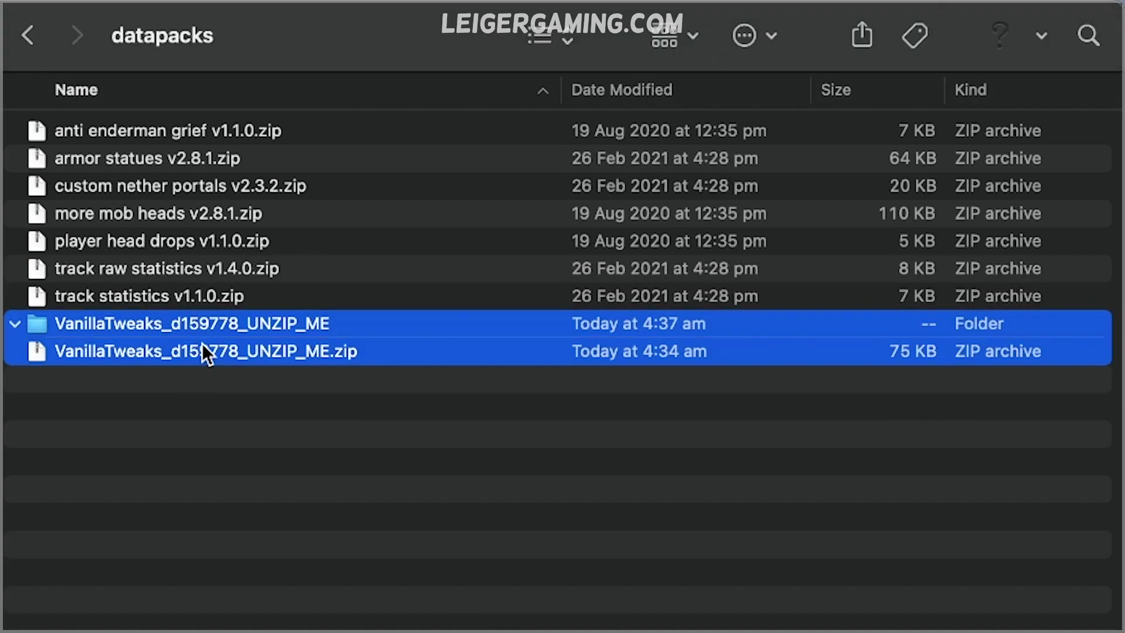
{"action": "key", "text": "super+BackSpace"}
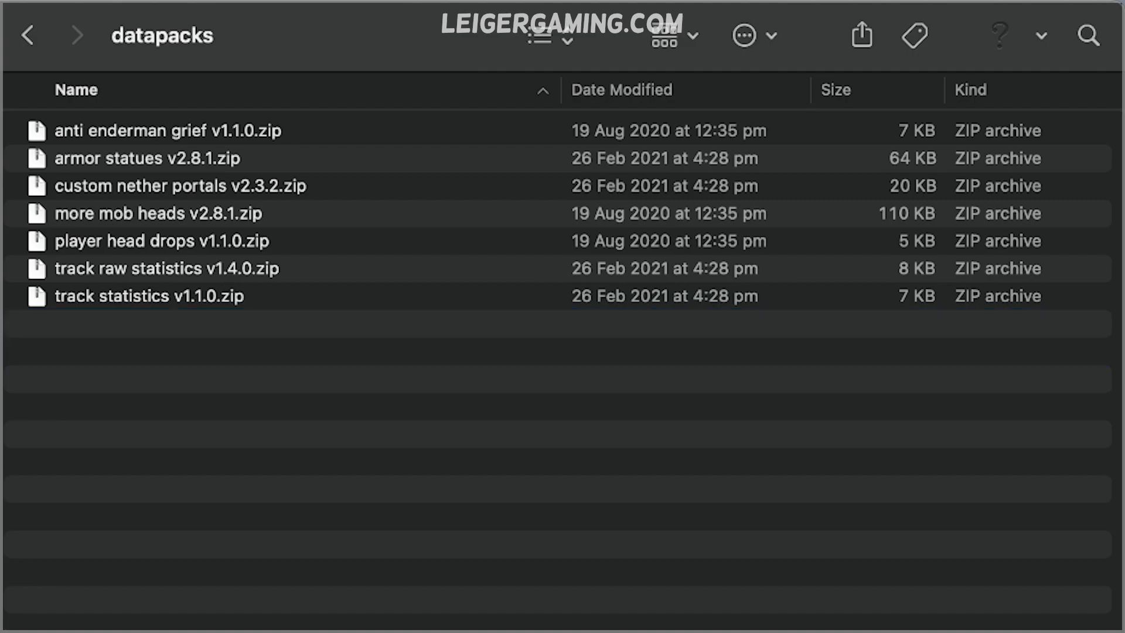
{"action": "left_click_drag", "start_coordinate": [323, 528], "coordinate": [197, 135]}
{"action": "left_click", "coordinate": [339, 469]}
{"action": "left_click", "coordinate": [27, 35]}
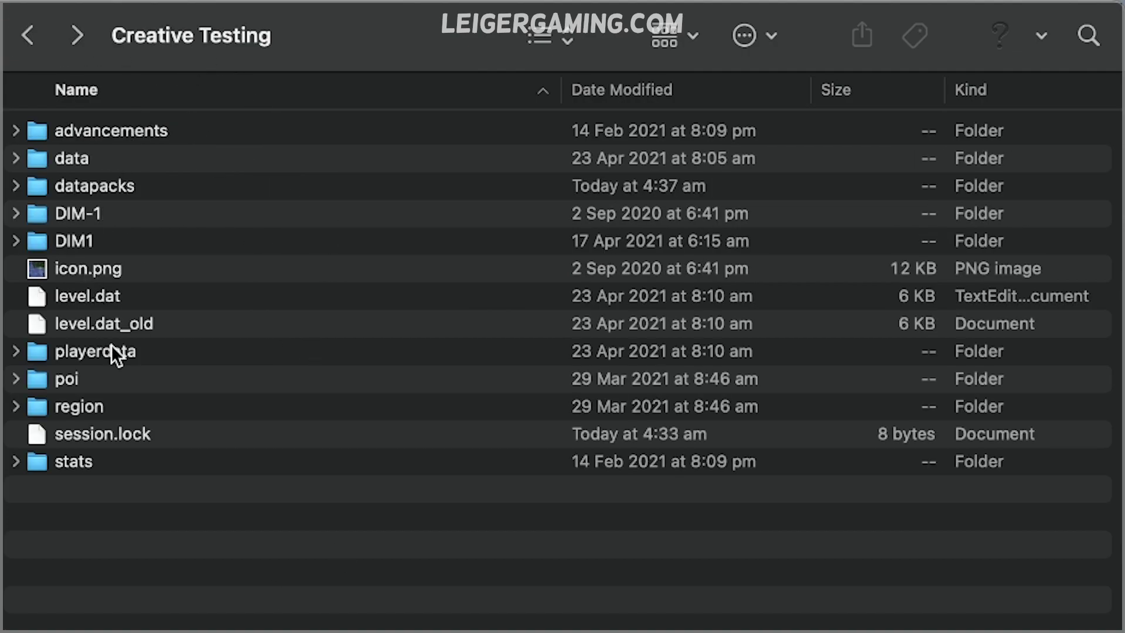
{"action": "double_click", "coordinate": [94, 178]}
{"action": "left_click_drag", "start_coordinate": [308, 333], "coordinate": [219, 132]}
{"action": "left_click", "coordinate": [300, 338]}
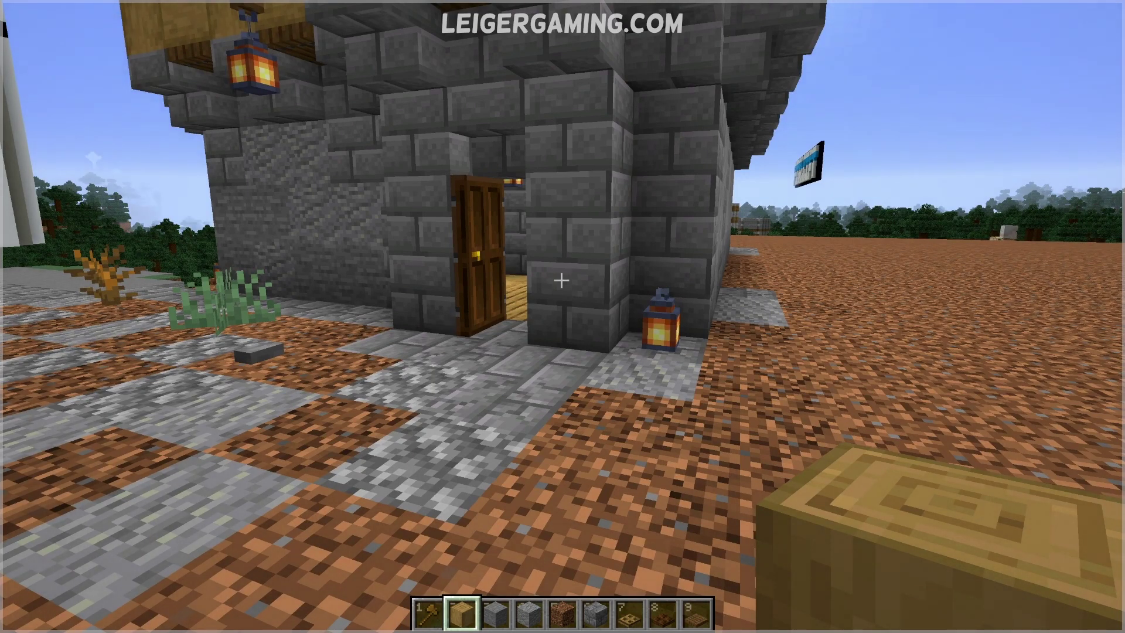
Open the Advancements screen and pan the Vanilla Tweaks tree to reveal more installed packs
{"action": "key", "text": "l"}
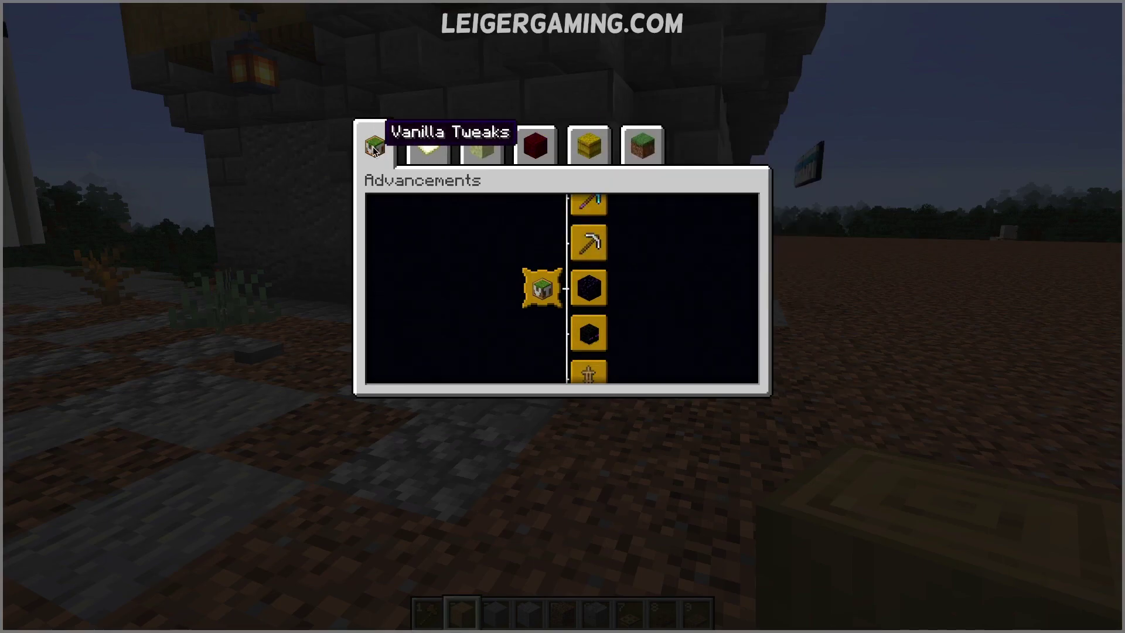
{"action": "left_click_drag", "start_coordinate": [686, 294], "coordinate": [665, 355]}
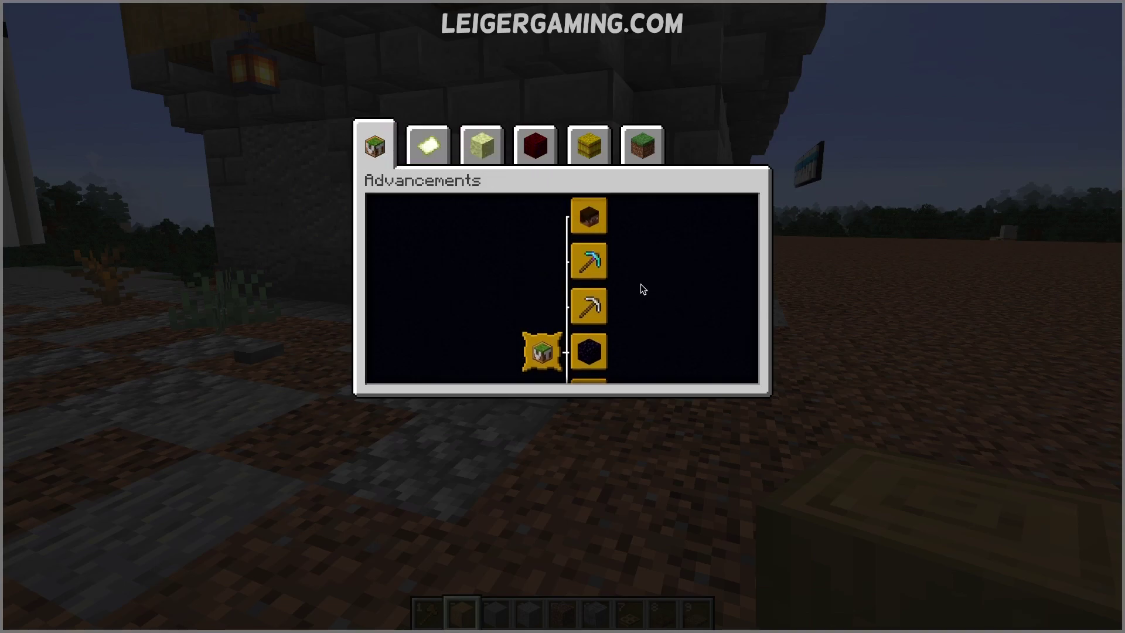